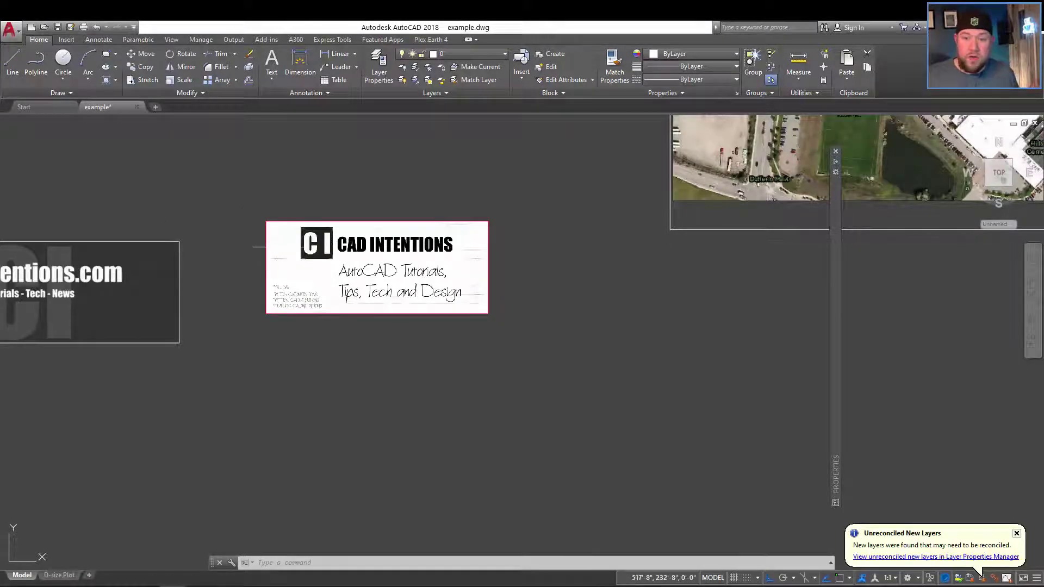
Pan and zoom across the logo, the CADintentions.com banner and the aerial map tile
mouse_move(263, 259)
middle_mouse_down()
mouse_move(301, 242)
mouse_move(241, 242)
middle_mouse_up()
scroll(334, 237, "up", 4)
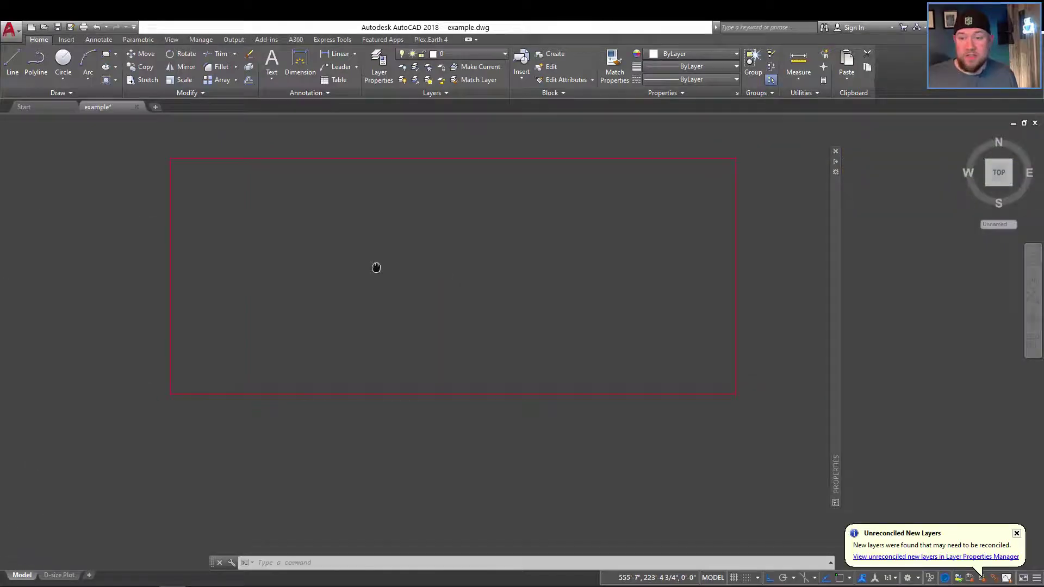
scroll(400, 285, "down", 2)
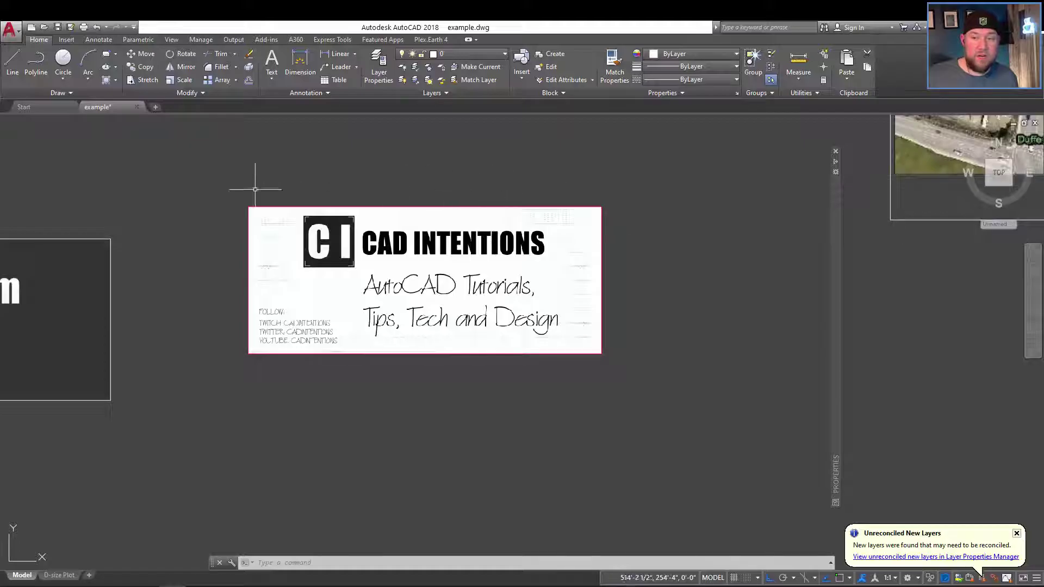
middle_click_drag(186, 215, 338, 222)
middle_click_drag(213, 240, 390, 226)
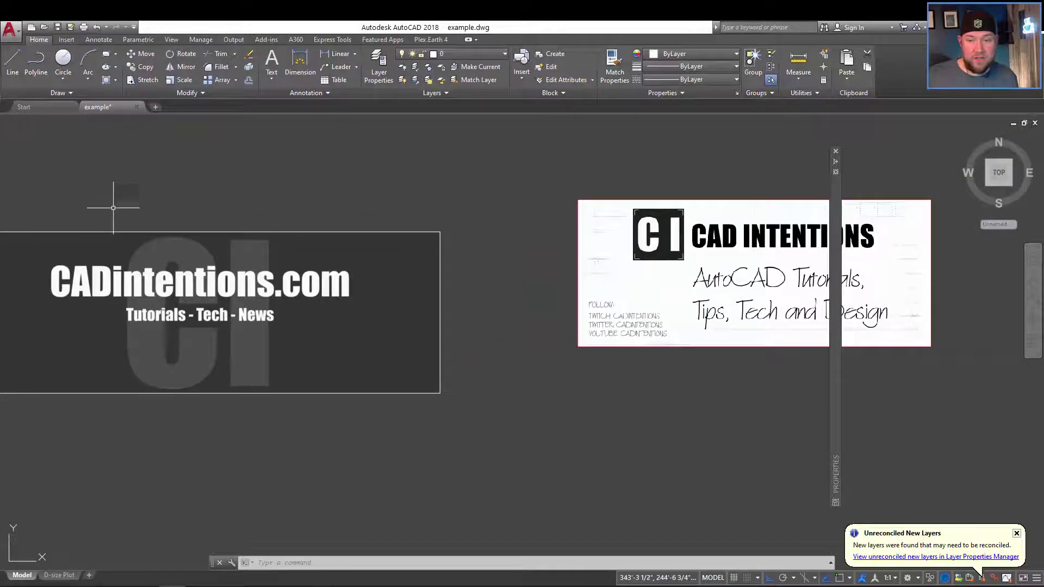
mouse_move(403, 354)
middle_mouse_down()
mouse_move(345, 271)
mouse_move(283, 267)
middle_mouse_up()
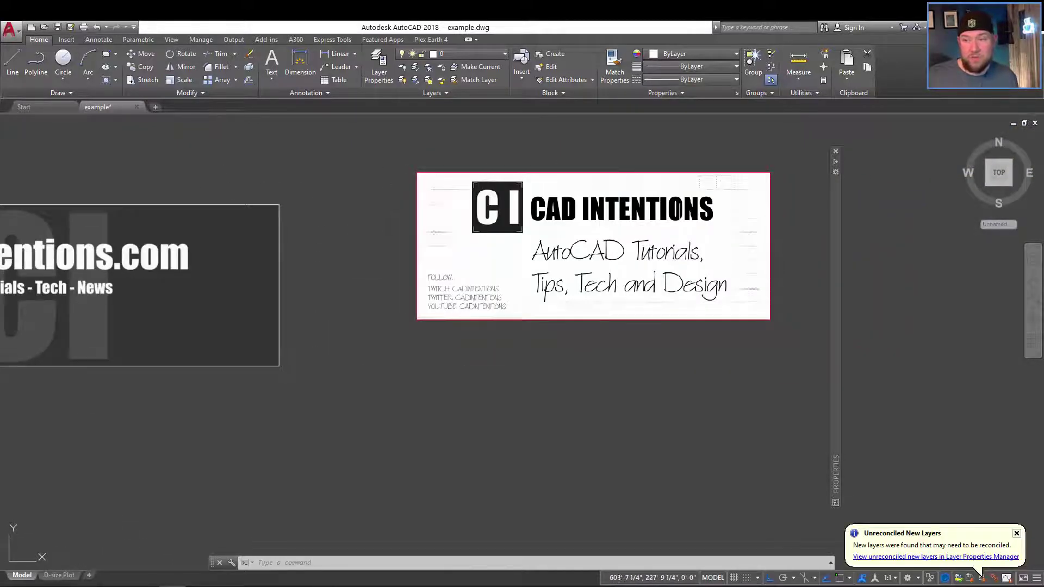
middle_click_drag(543, 272, 292, 266)
scroll(544, 261, "down", 1)
middle_click_drag(807, 250, 700, 303)
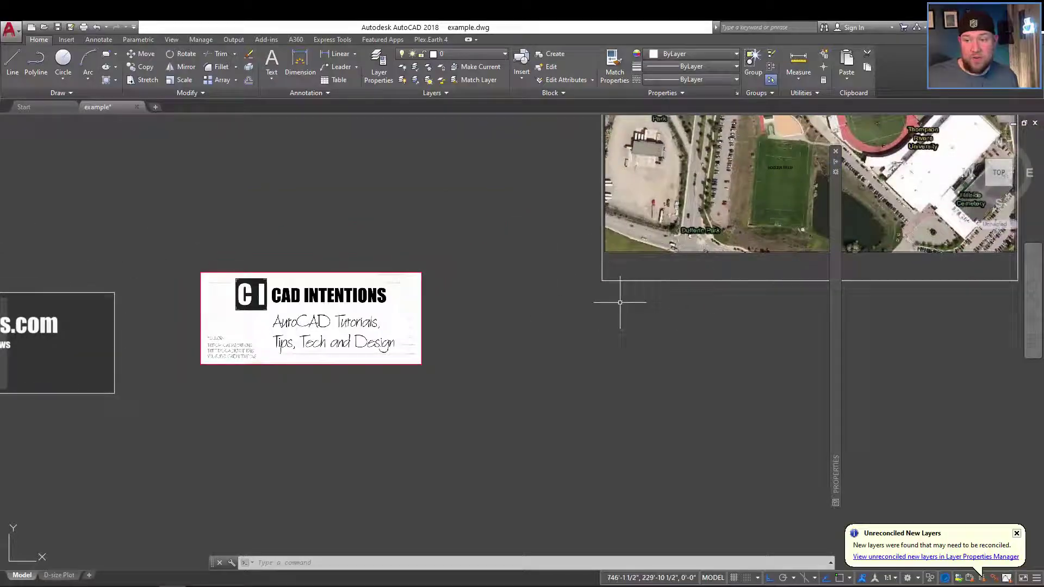
middle_click_drag(462, 394, 540, 380)
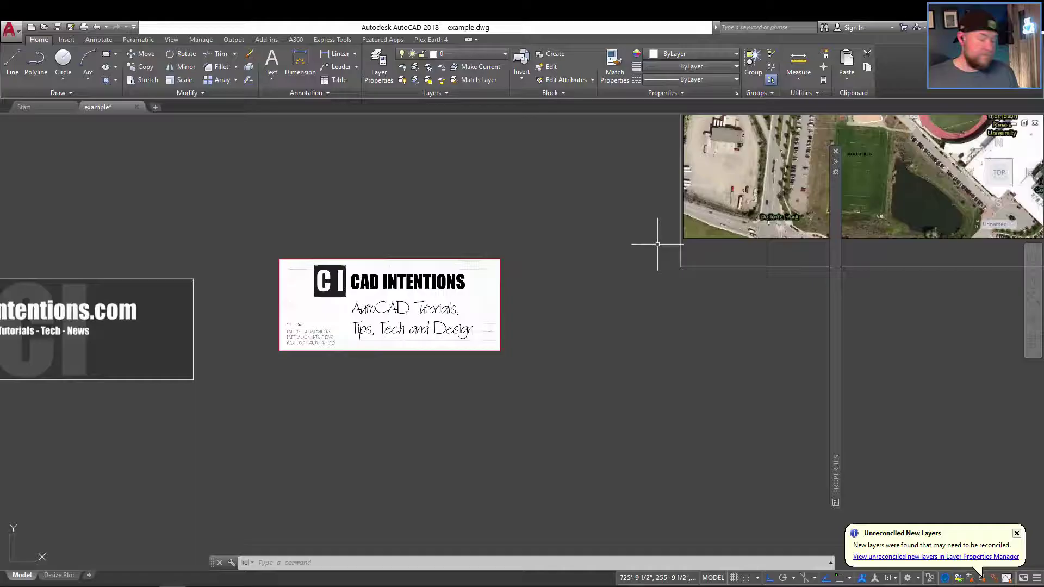
Start IMAGEFRAME and cancel it, then select and deselect the CAD INTENTIONS image
key("Escape")
key("Escape")
key("Escape")
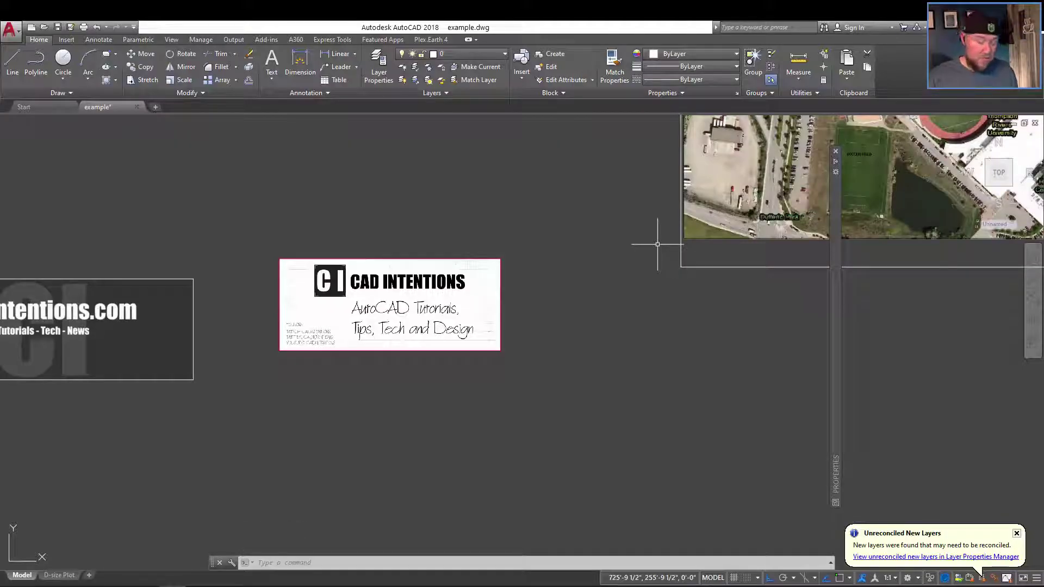
type("image")
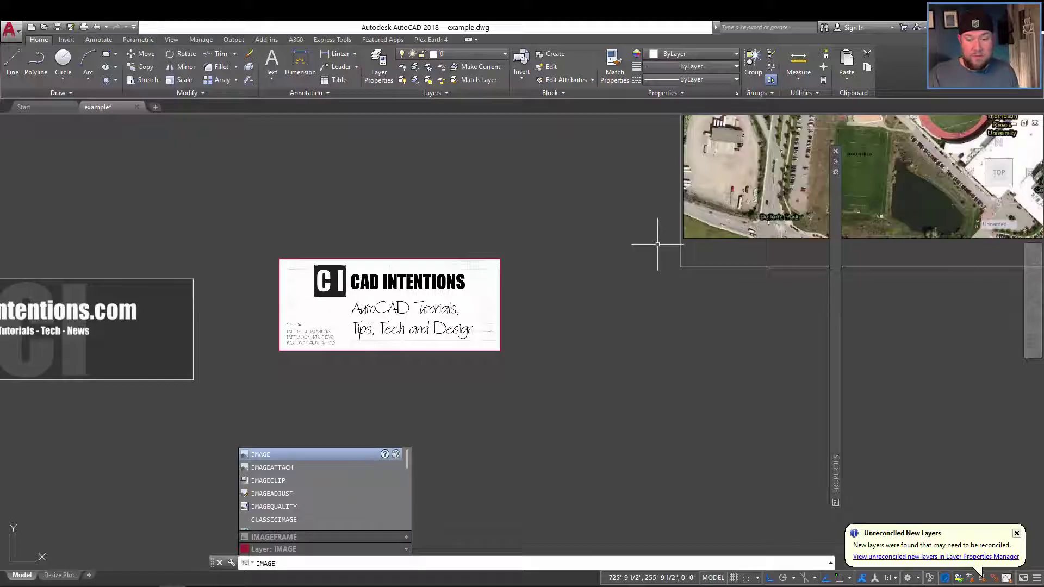
type("frame")
key("Return")
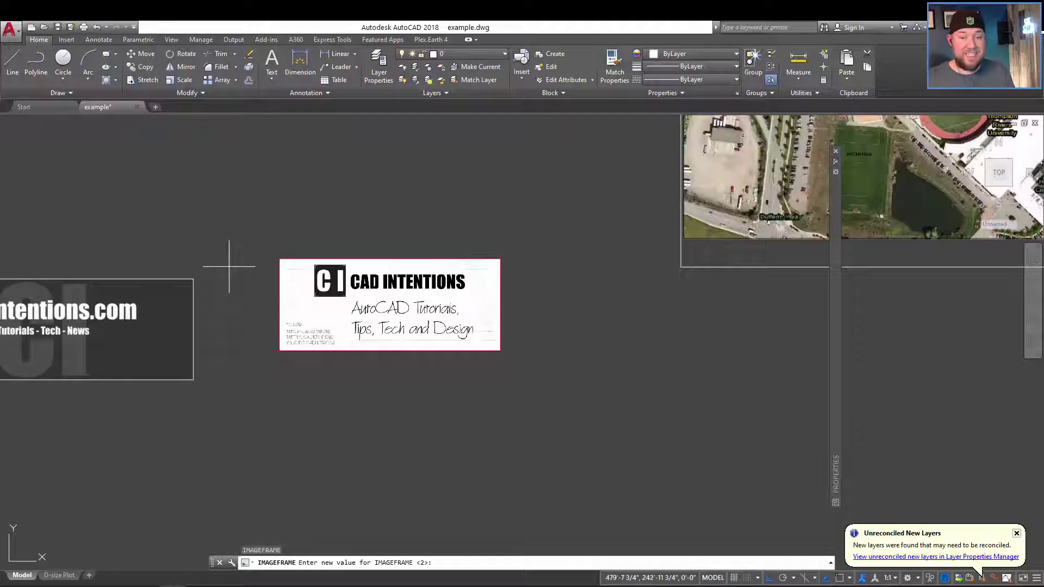
key("Escape")
key("Escape")
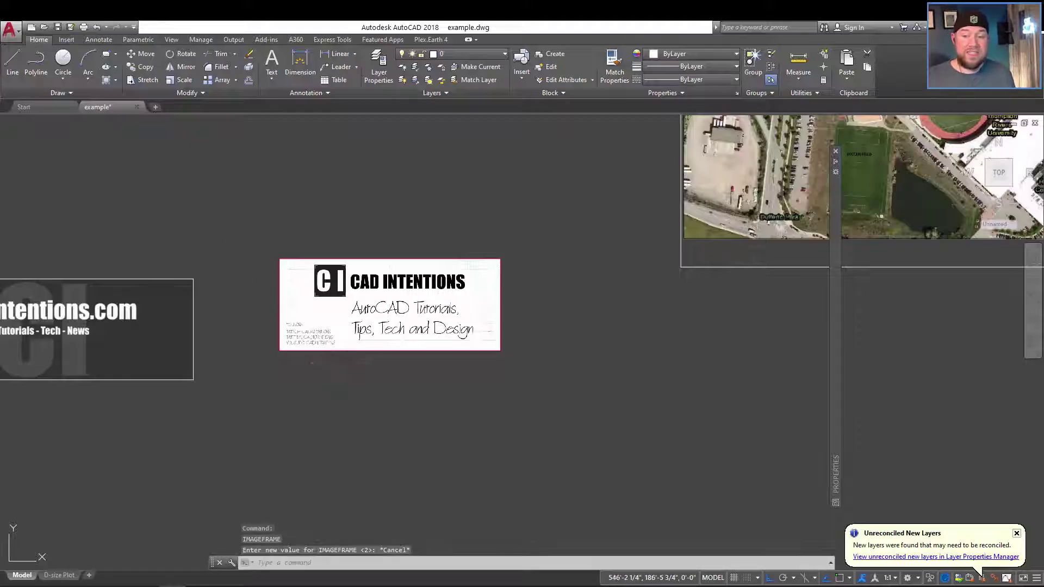
left_click(281, 332)
left_click(281, 355)
left_click(281, 350)
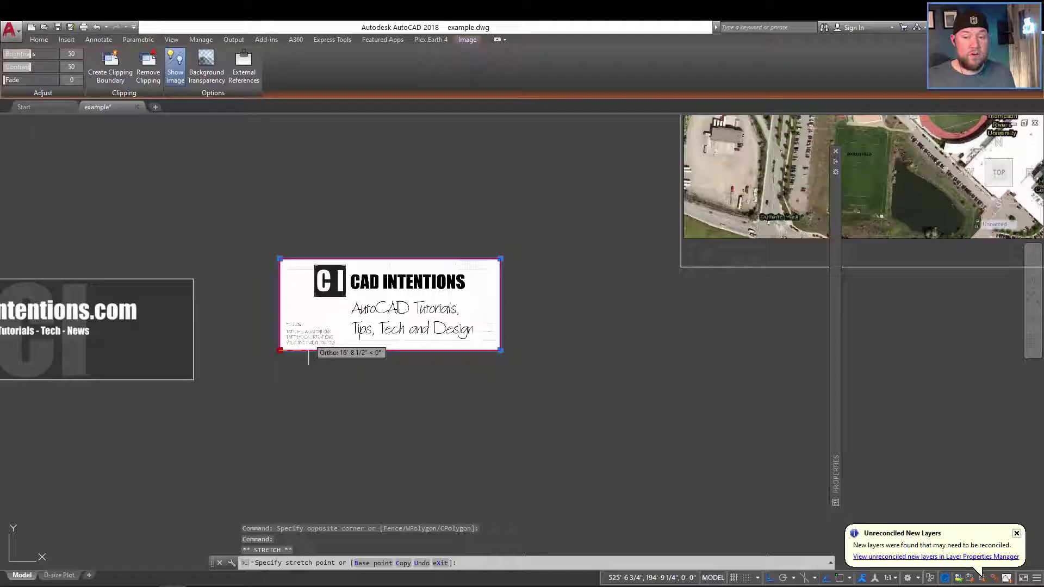
key("Escape")
key("Escape")
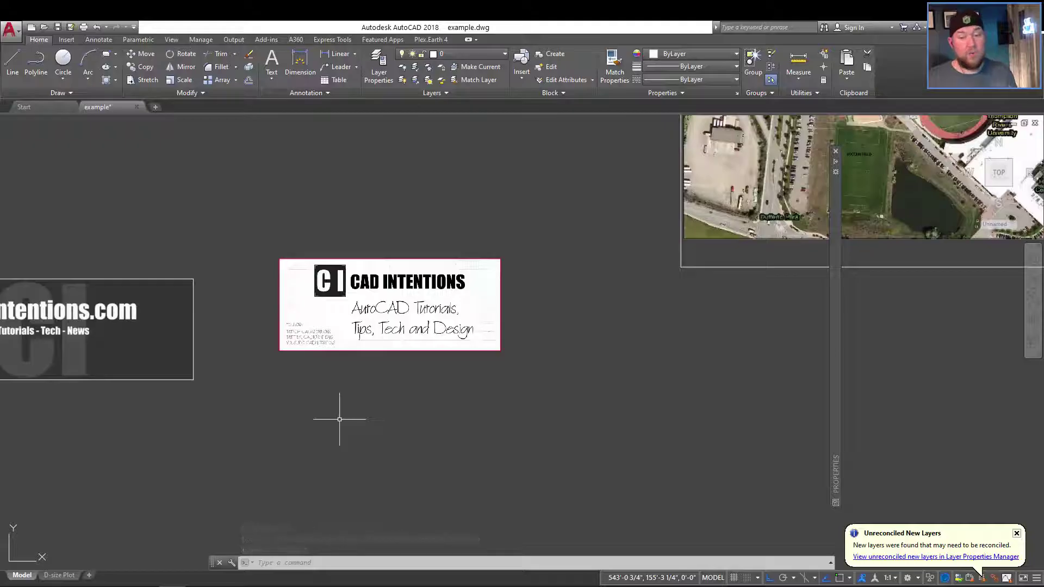
Recentre on the logo images and regenerate the drawing with RE
middle_click_drag(340, 419, 419, 408)
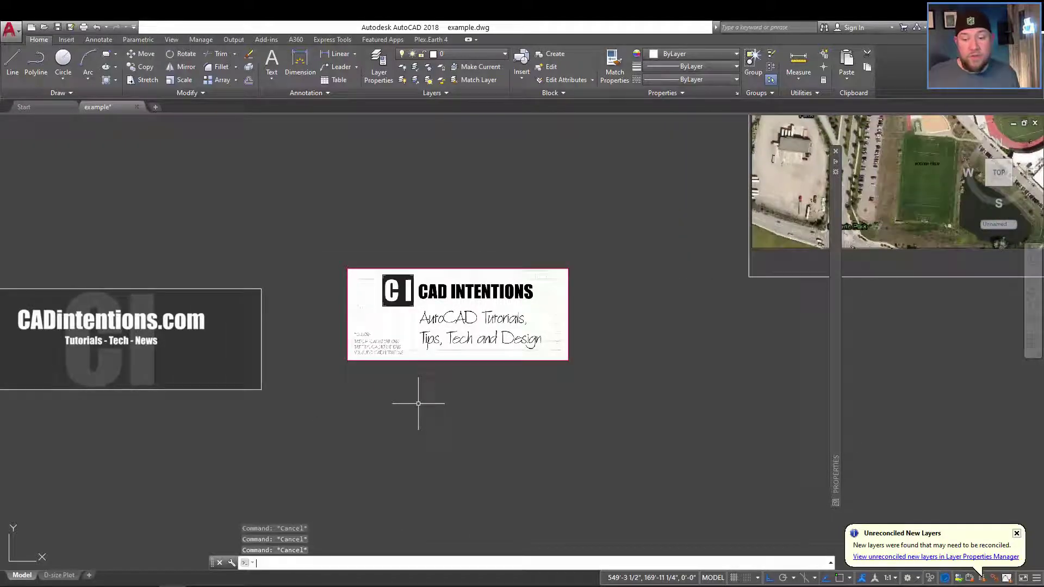
type("re")
key("Return")
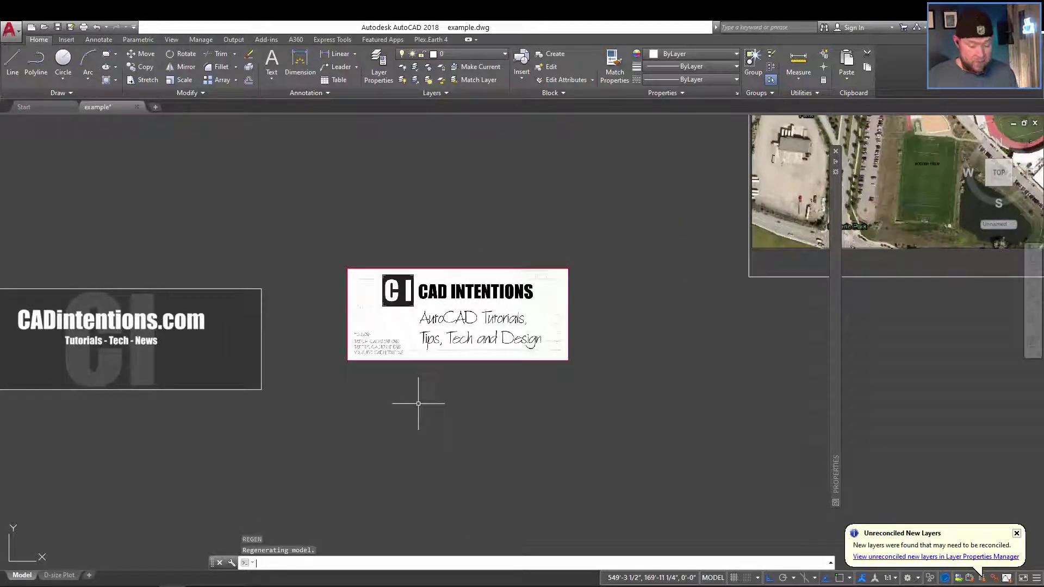
Set IMAGEFRAME to 1 so image frames display but don't plot
type("imageframe")
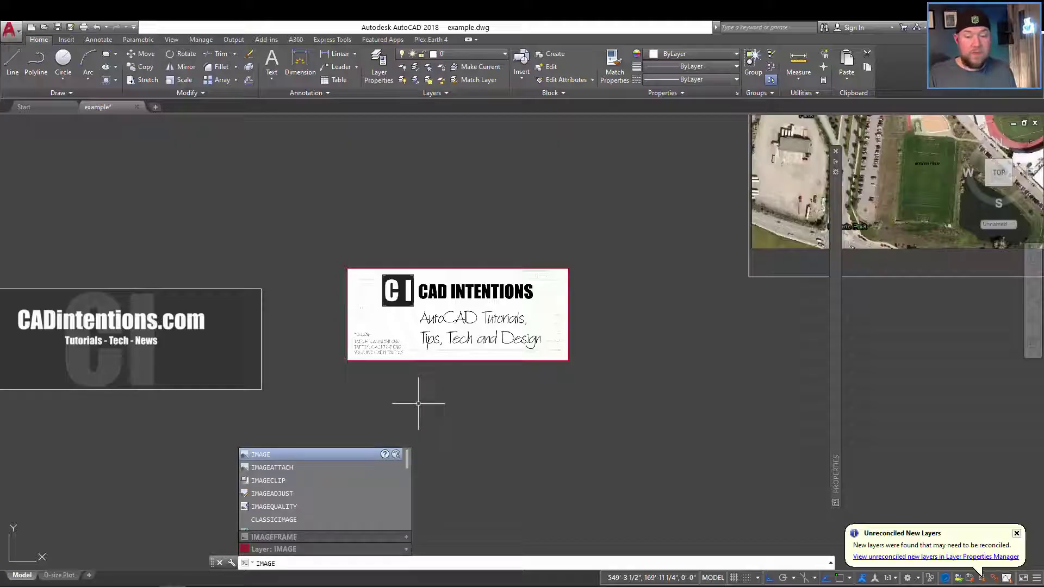
key("Return")
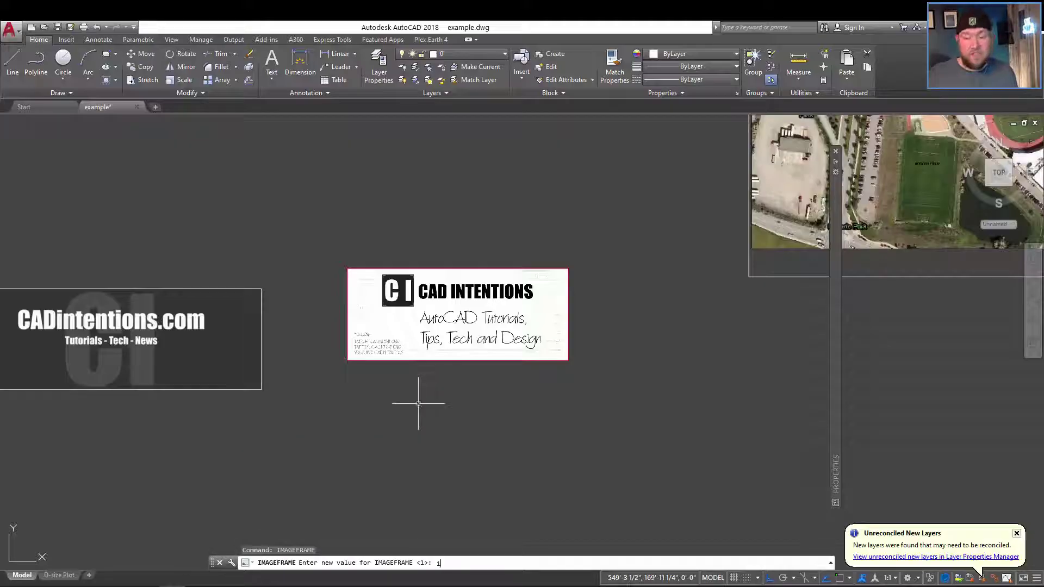
type("1")
key("Return")
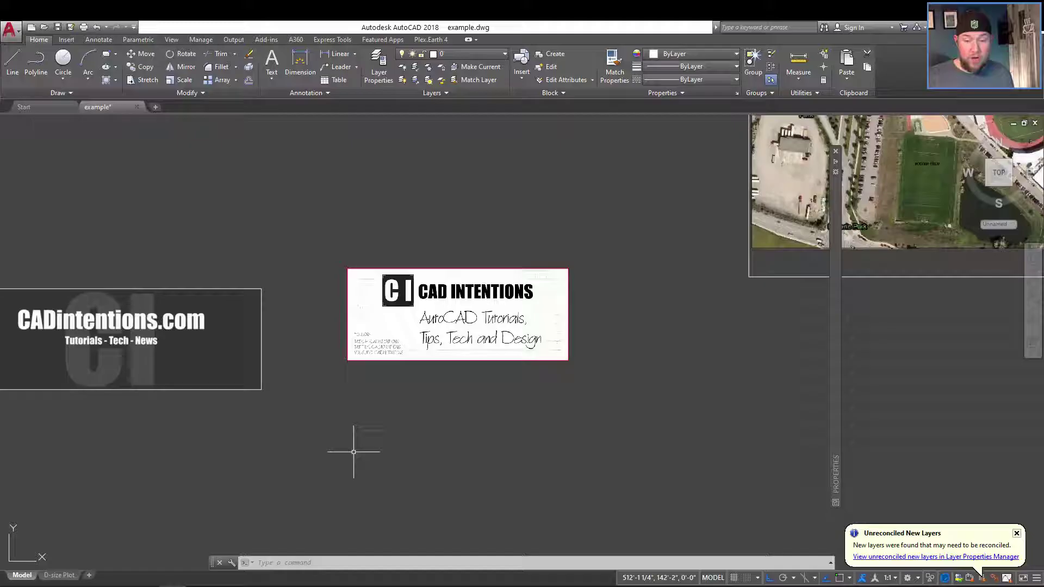
Set IMAGEFRAME to 0 to remove borders from the logo and banner images
type("imageframe")
key("Return")
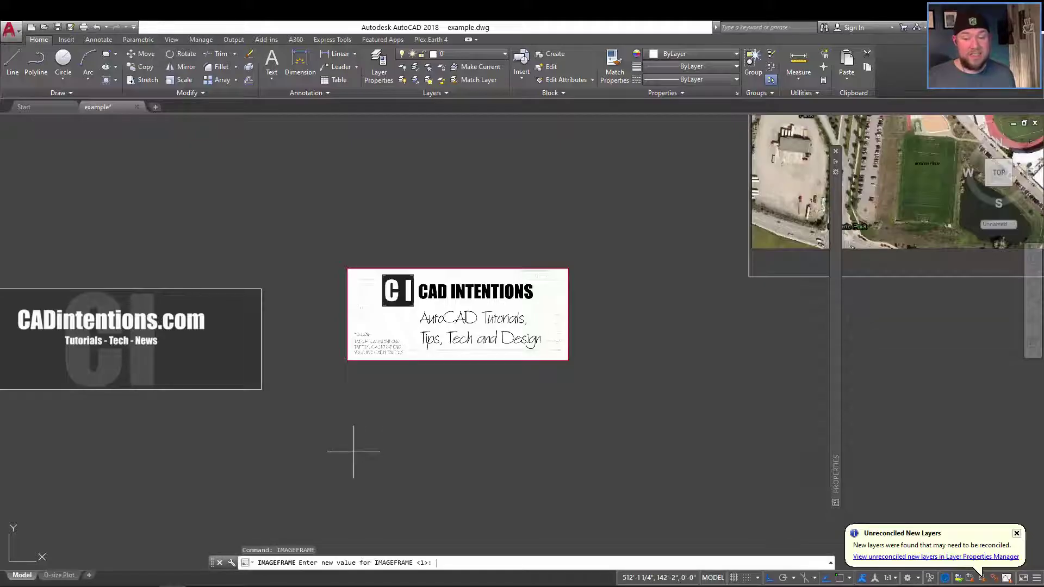
type("0")
key("Return")
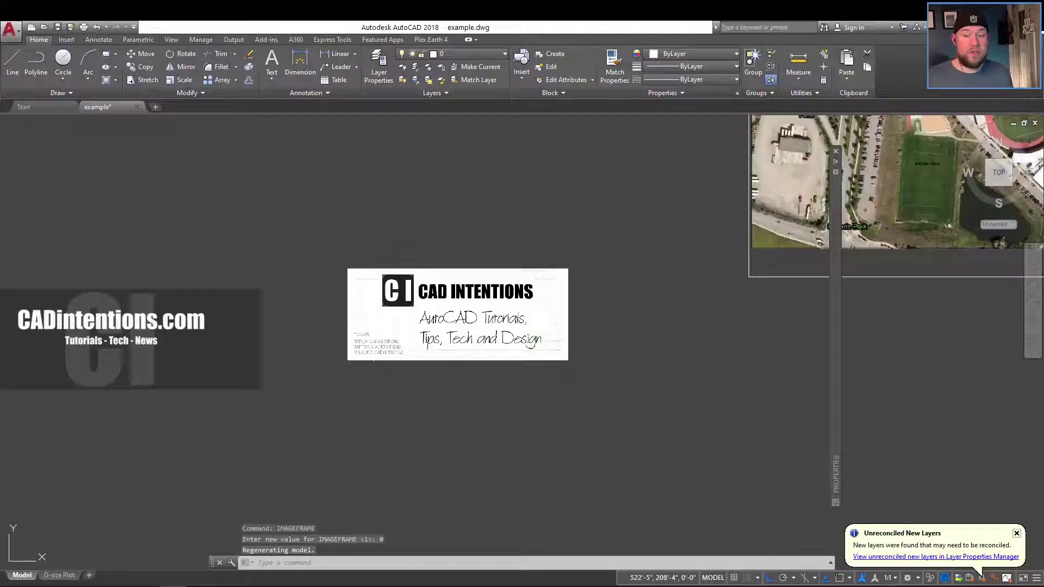
Select and deselect the logo image, then centre the aerial image in the view
key("Escape")
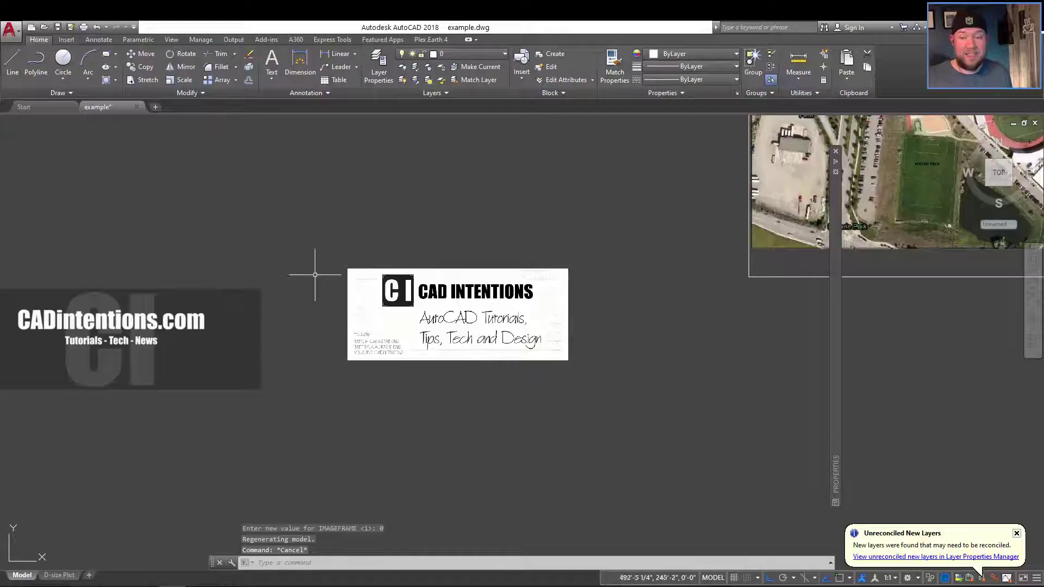
left_click(300, 289)
left_click(206, 283)
key("Escape")
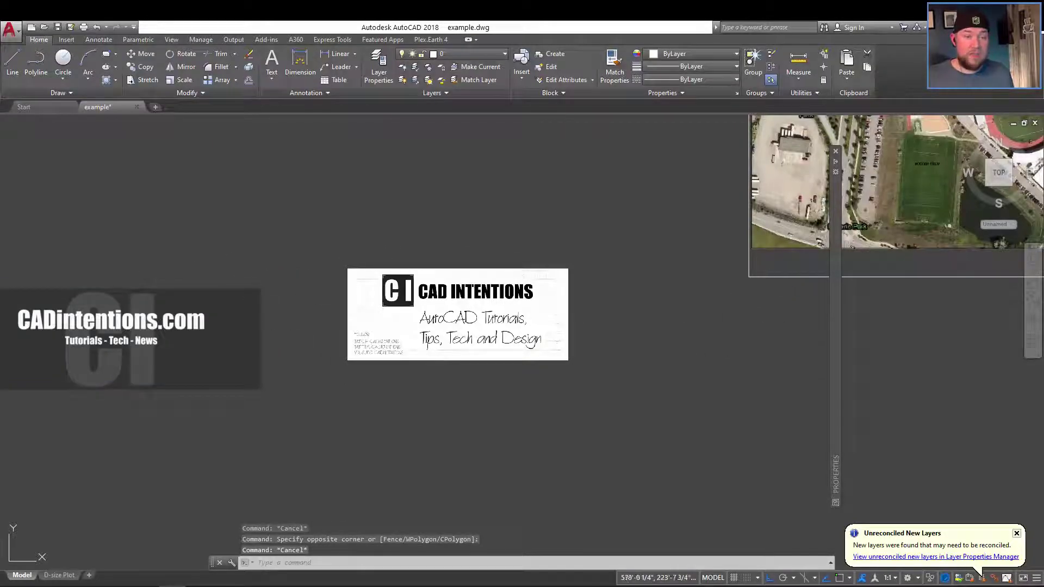
middle_click_drag(598, 291, 363, 306)
middle_click_drag(774, 208, 578, 341)
Select and deselect the aerial PDF underlay to check its frame
left_click(750, 373)
left_click(714, 375)
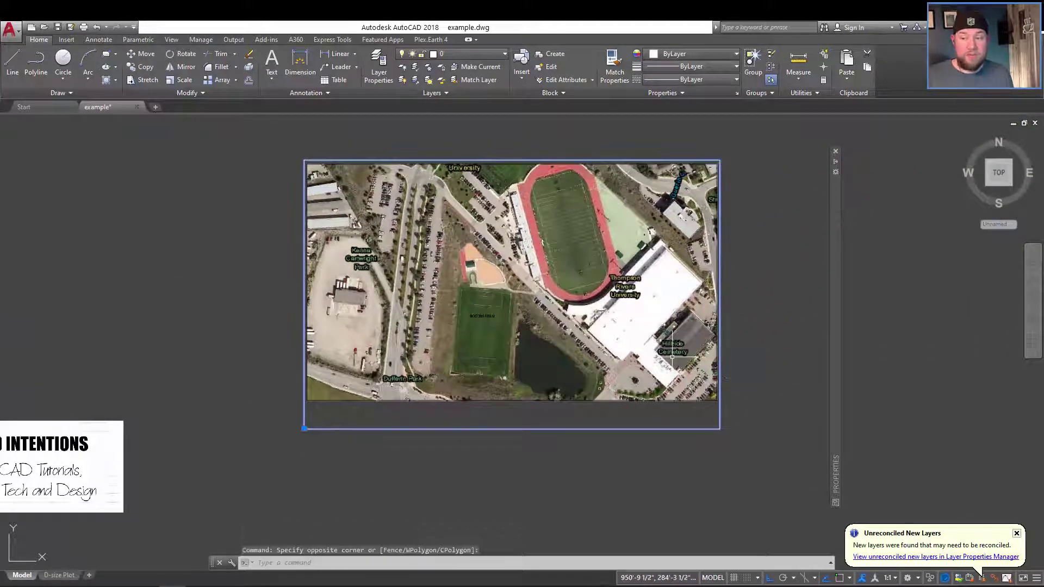
key("Escape")
key("Escape")
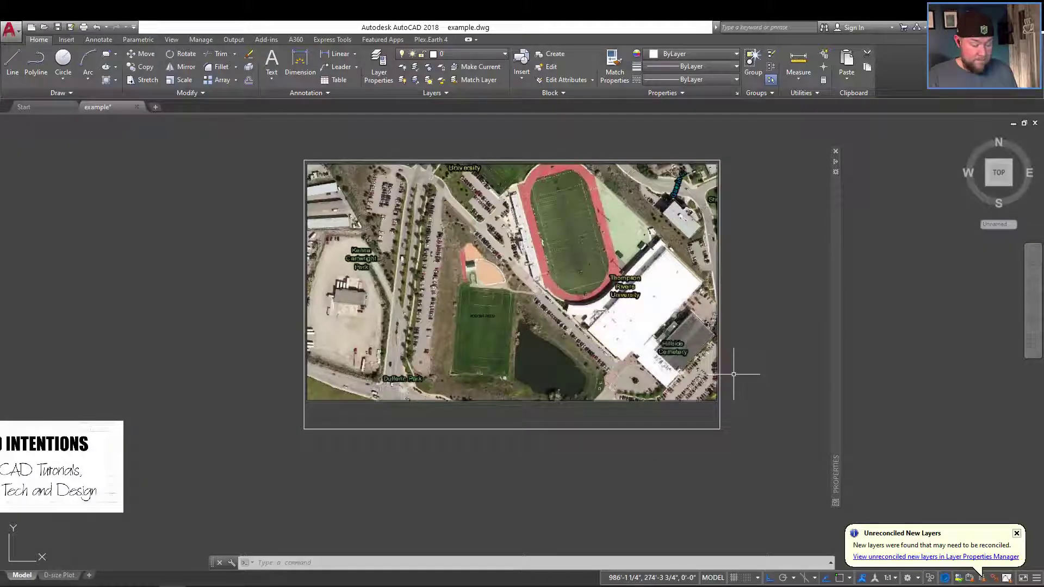
Set PDFFRAME to 0 to hide the aerial underlay border, then pan to the logo
type("pdfframe")
key("Return")
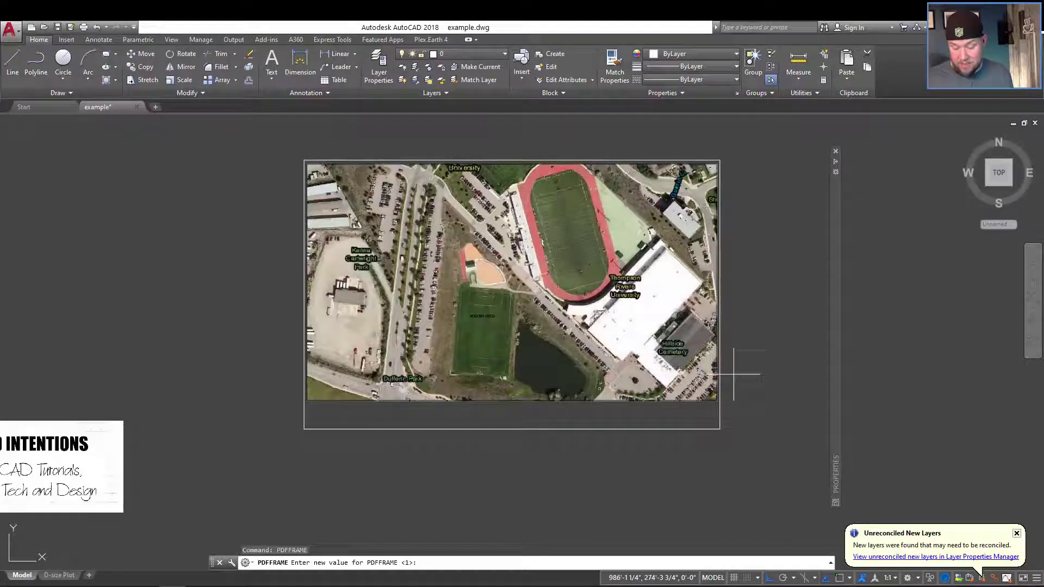
key("Return")
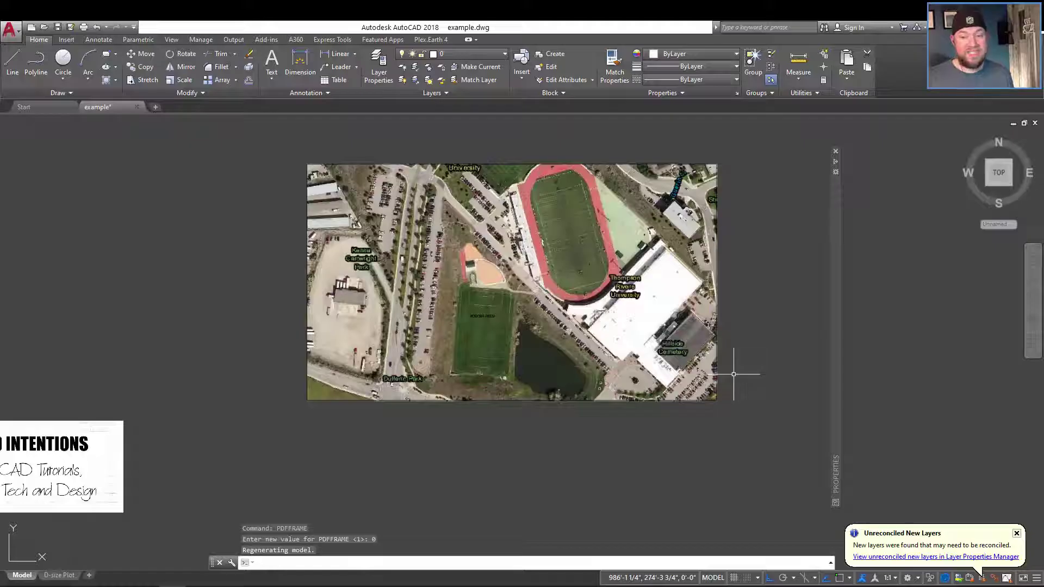
key("Escape")
key("Escape")
key("Escape")
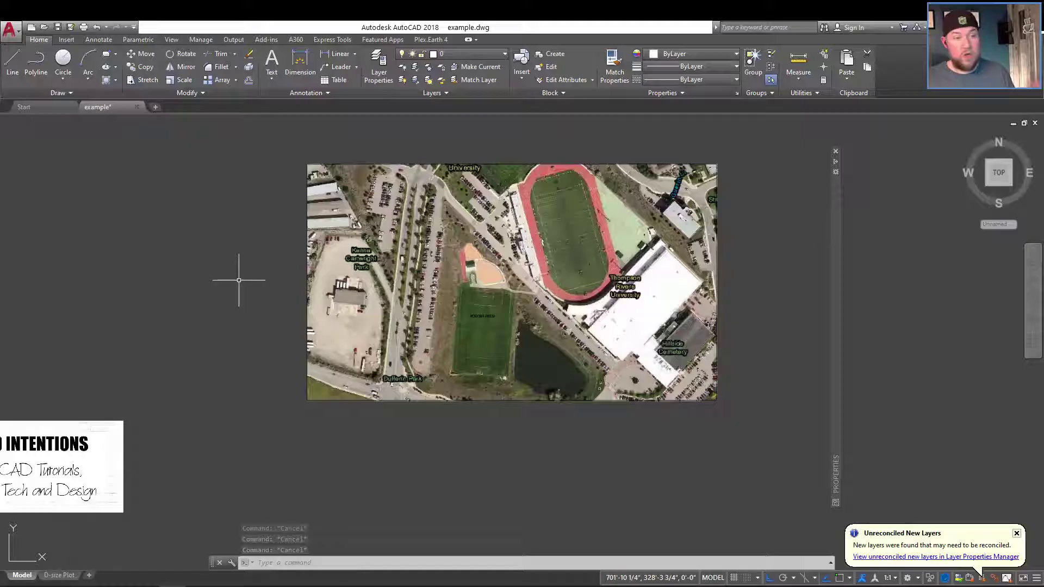
middle_click_drag(228, 268, 310, 257)
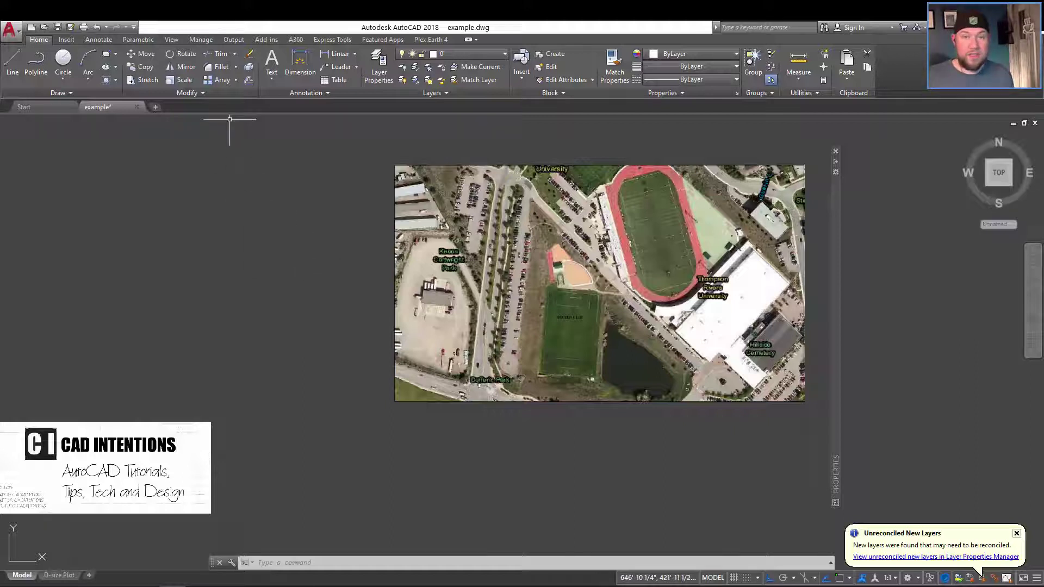
Choose Hide frames from the Insert tab's Reference frames drop-down
key("Escape")
key("Escape")
key("Escape")
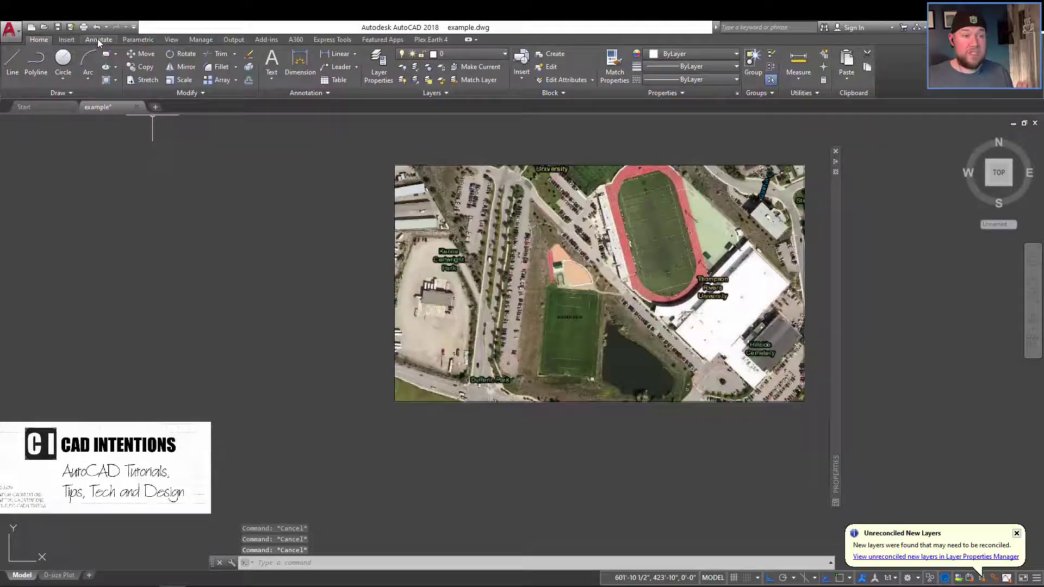
left_click(71, 42)
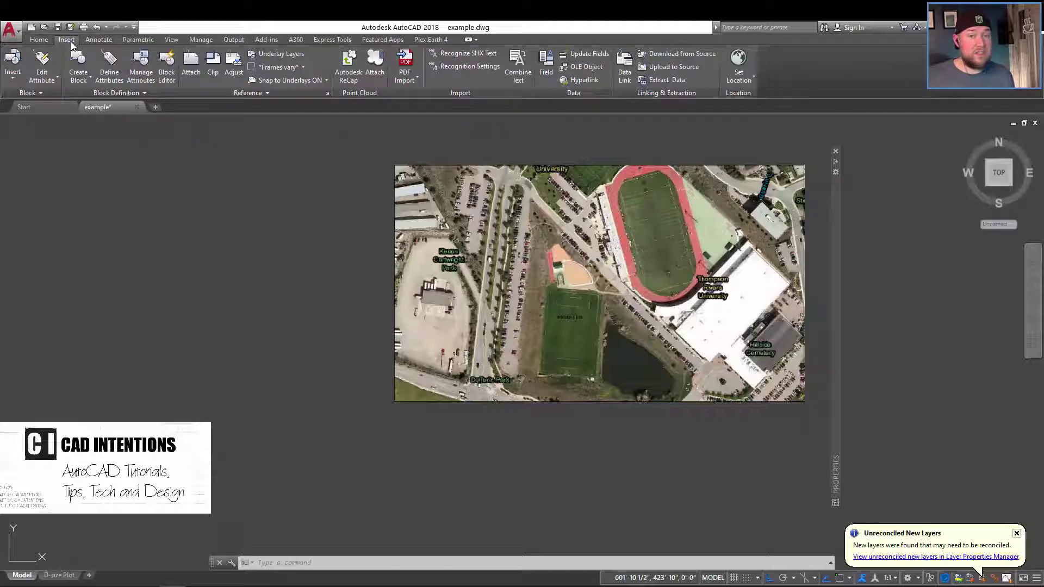
left_click(276, 68)
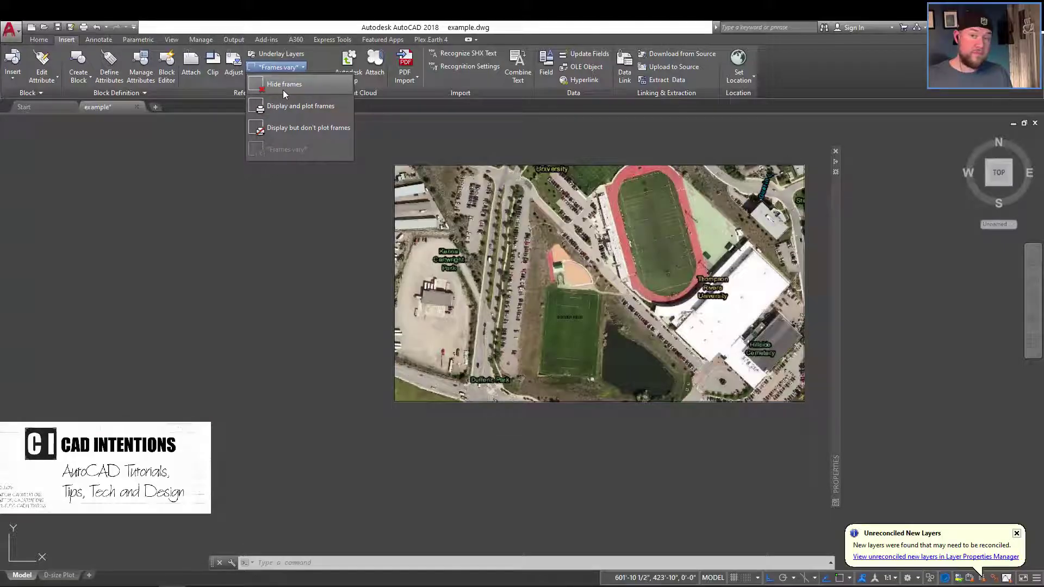
left_click(287, 87)
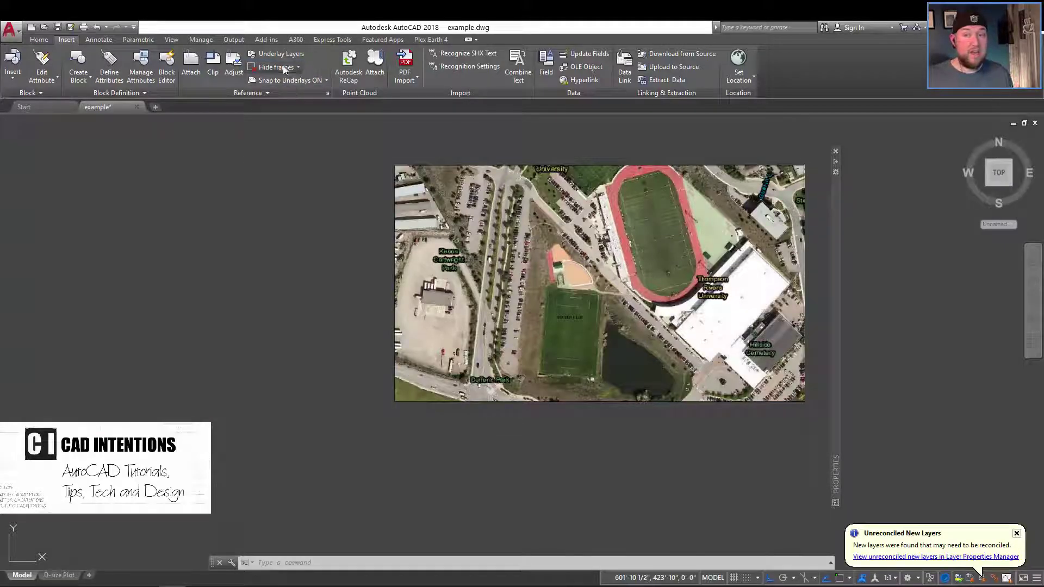
Switch frames to Display and plot frames, then to Display but don't plot frames
left_click(280, 67)
left_click(286, 107)
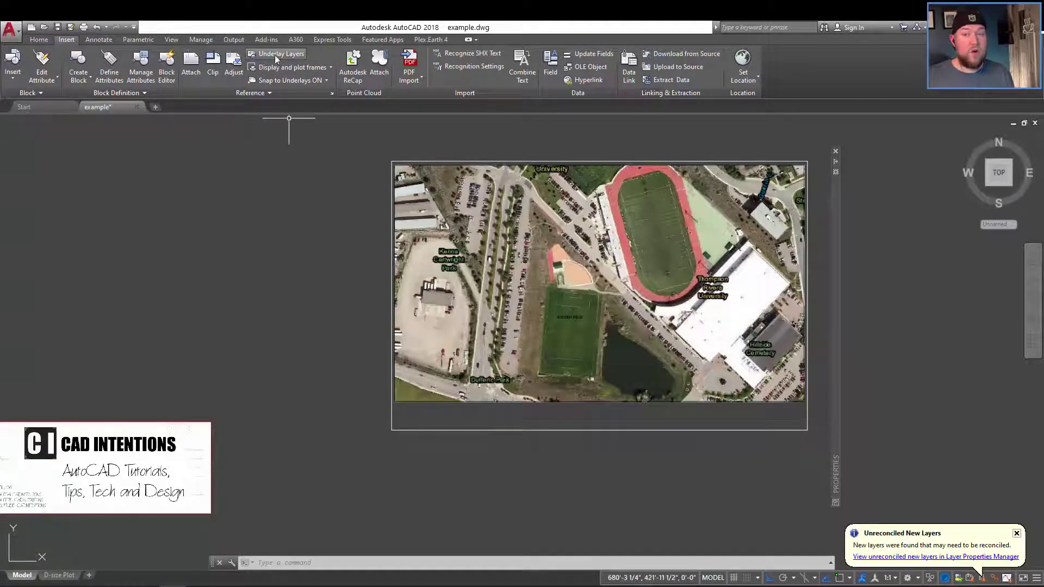
left_click(289, 67)
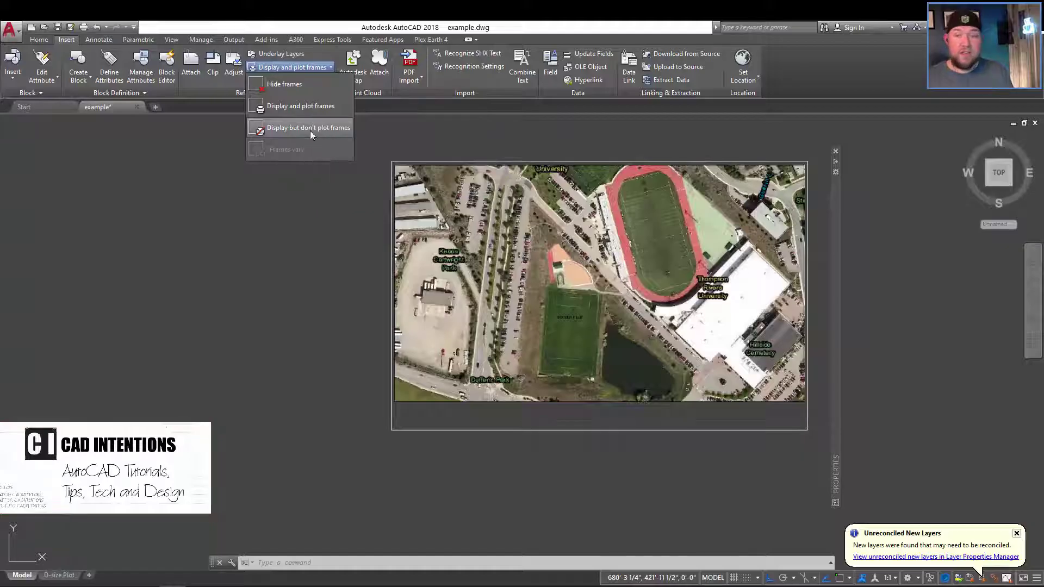
left_click(310, 130)
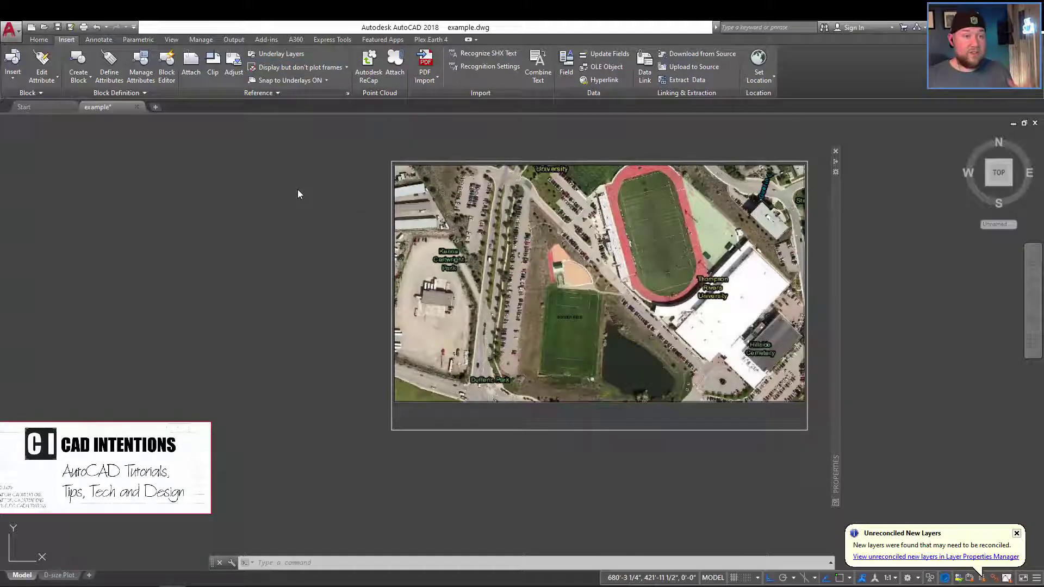